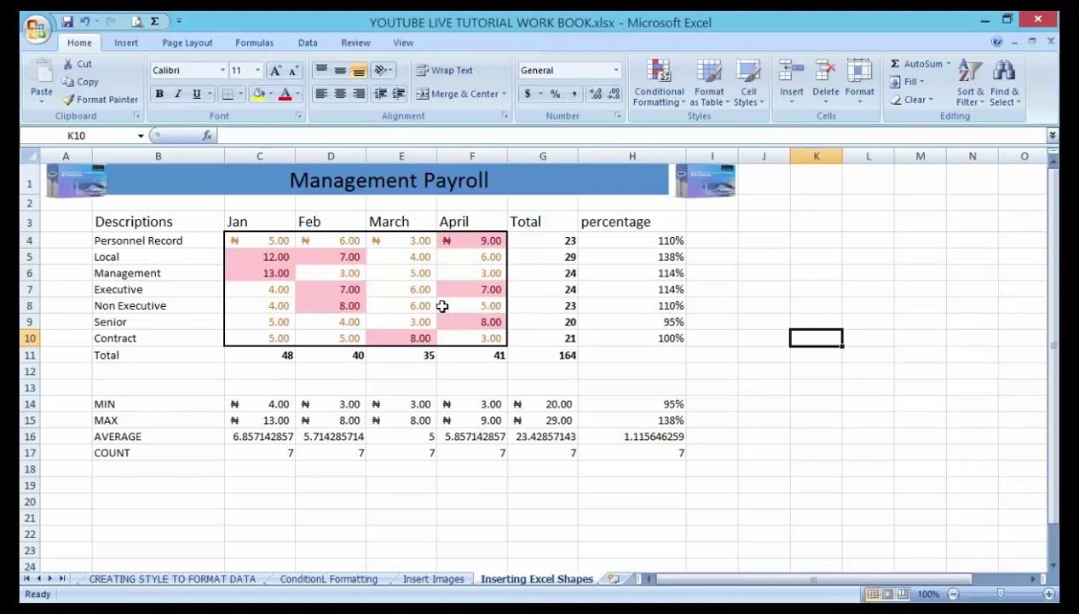
- Pick the Left Arrow shape from Block Arrows in the Insert Shapes gallery
click(137, 43)
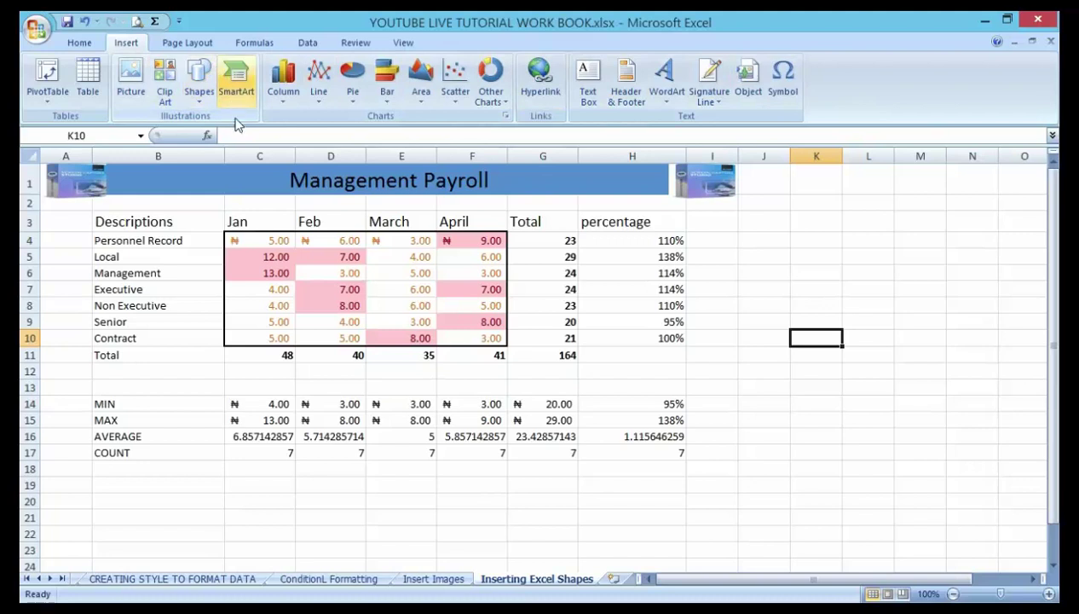
click(204, 83)
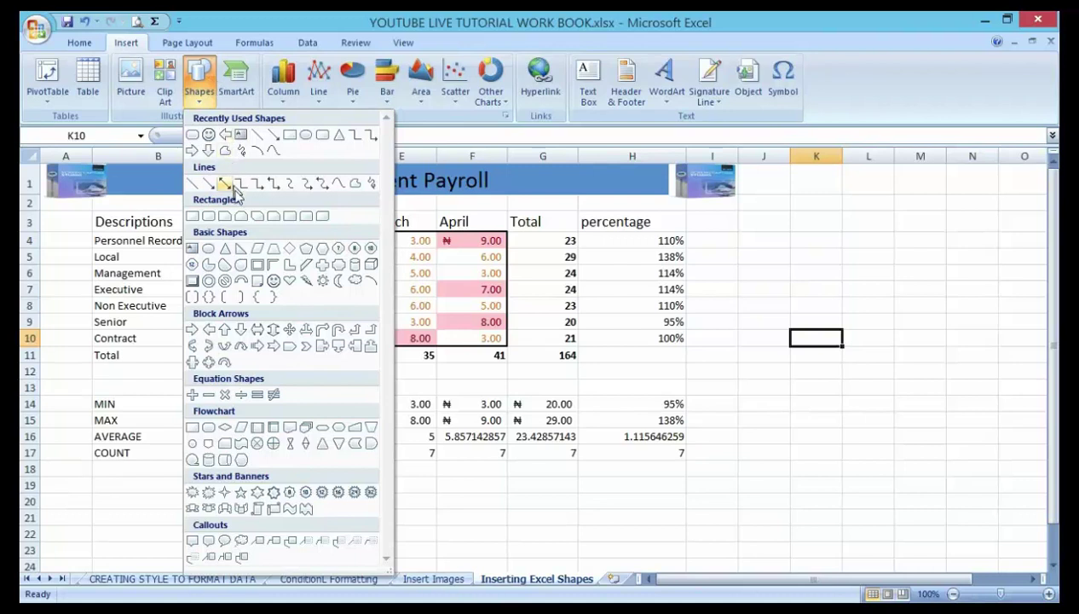
click(208, 330)
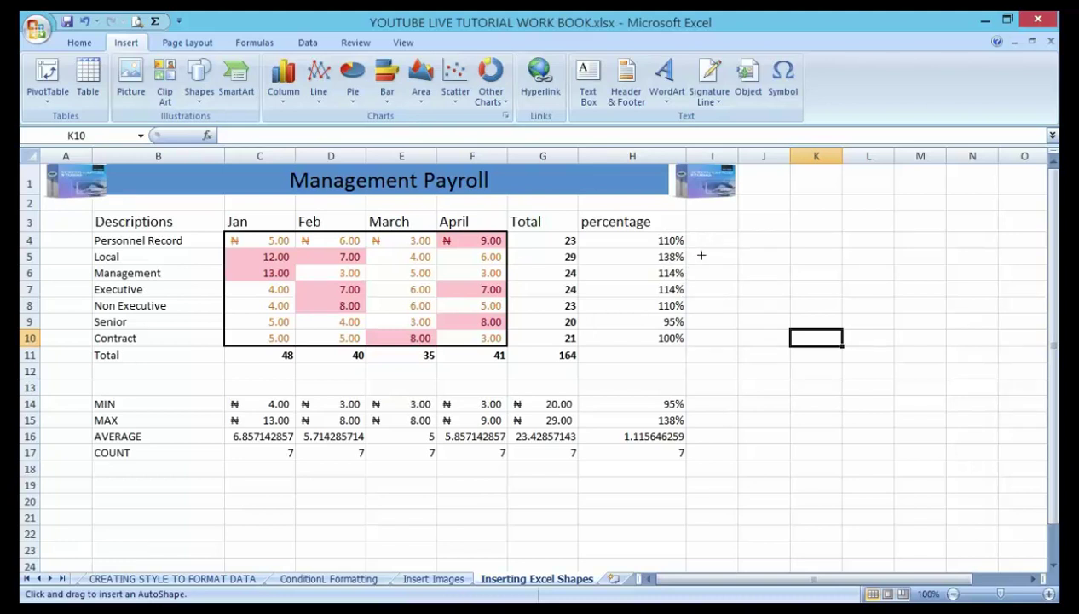
- Draw the left arrow beside column H and position it next to the 138% value
mouse_move(702, 254)
mouse_down()
mouse_move(730, 252)
mouse_move(745, 275)
mouse_move(717, 257)
mouse_up()
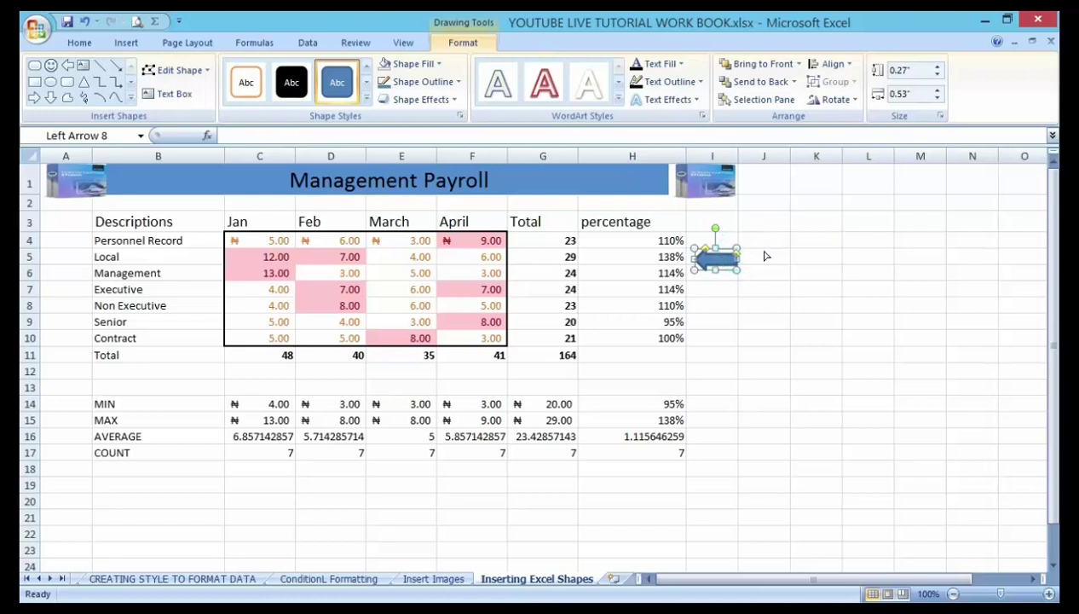
drag(738, 249, 758, 253)
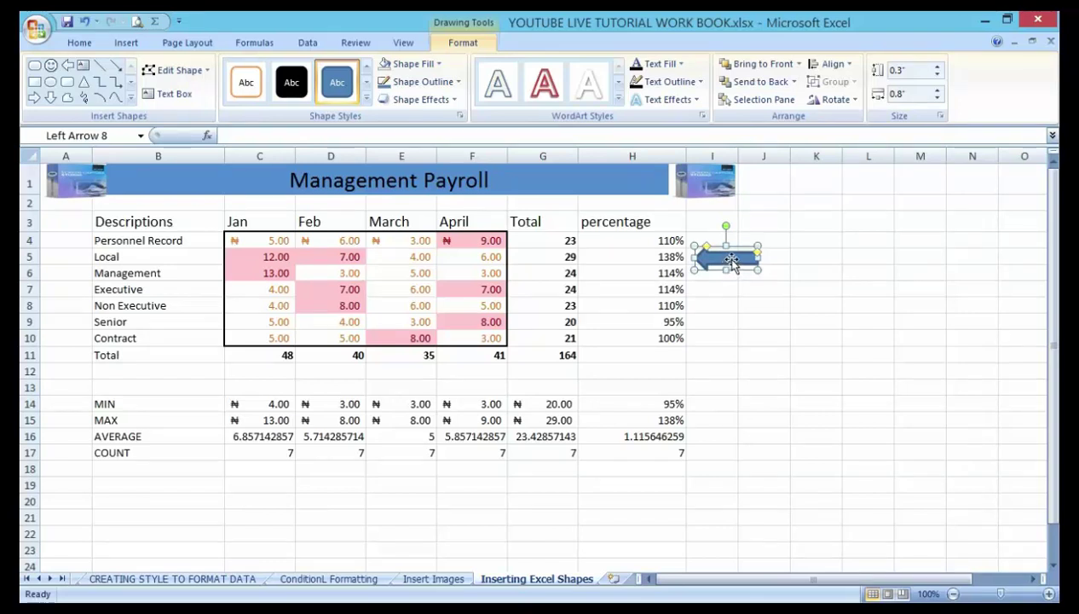
- Nudge the left arrow slightly right and set its outline weight to 3 pt
click(748, 288)
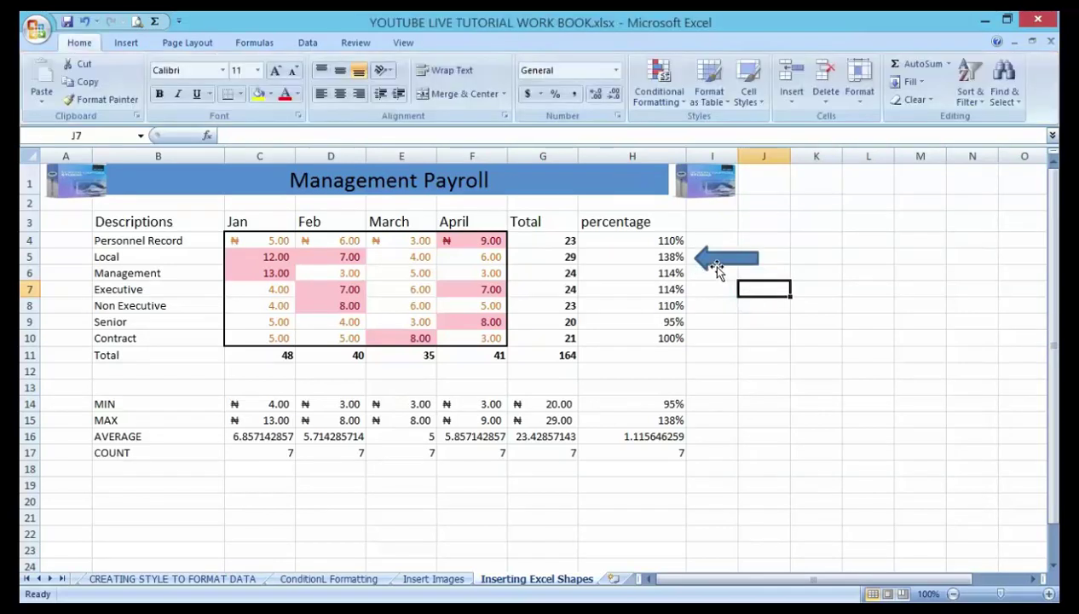
click(715, 264)
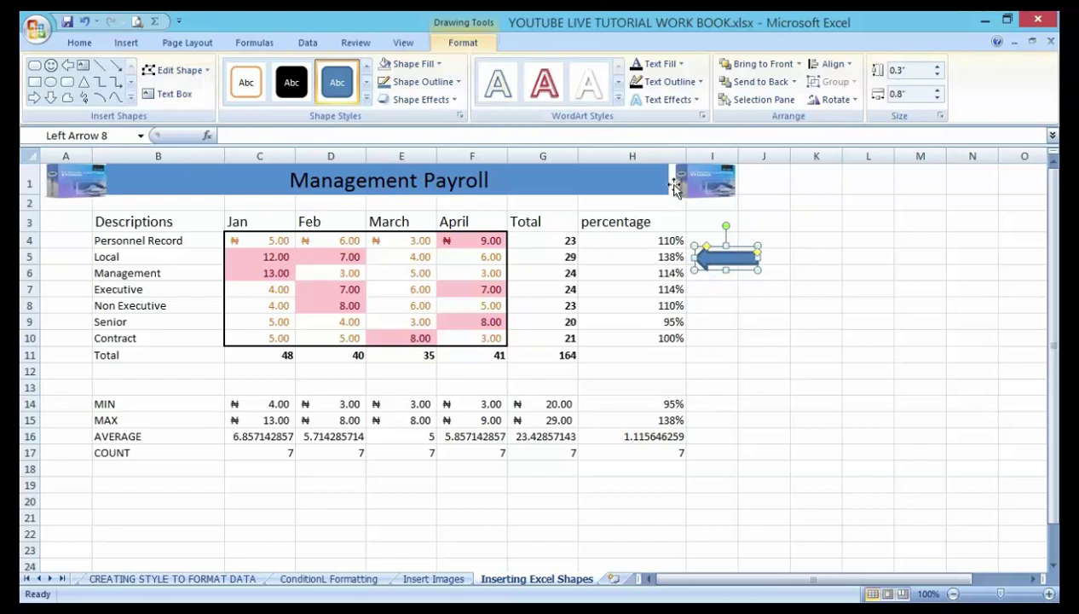
drag(719, 240, 722, 240)
click(463, 42)
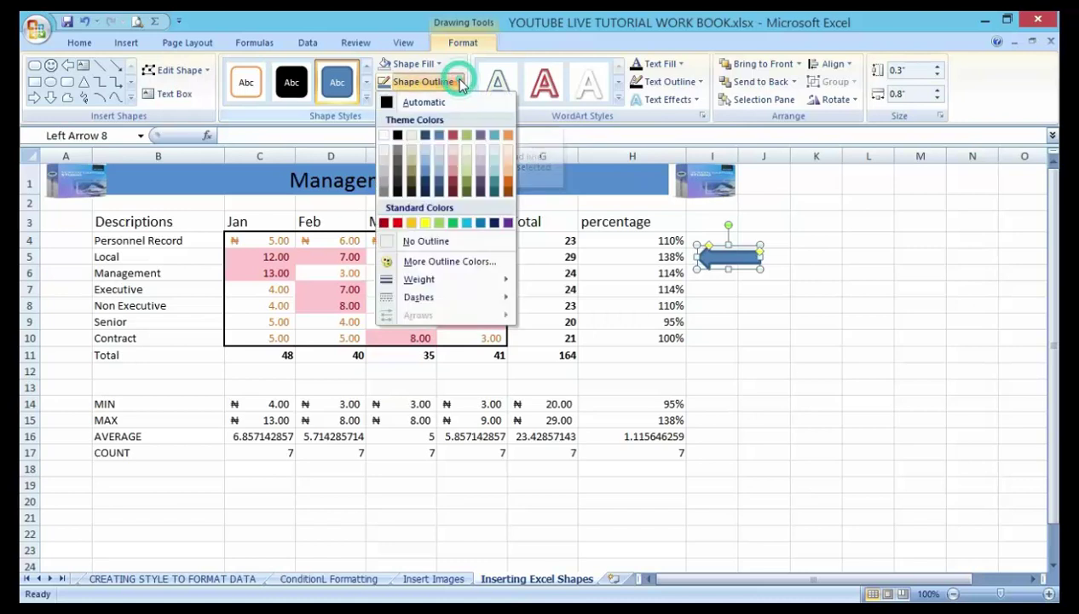
click(460, 82)
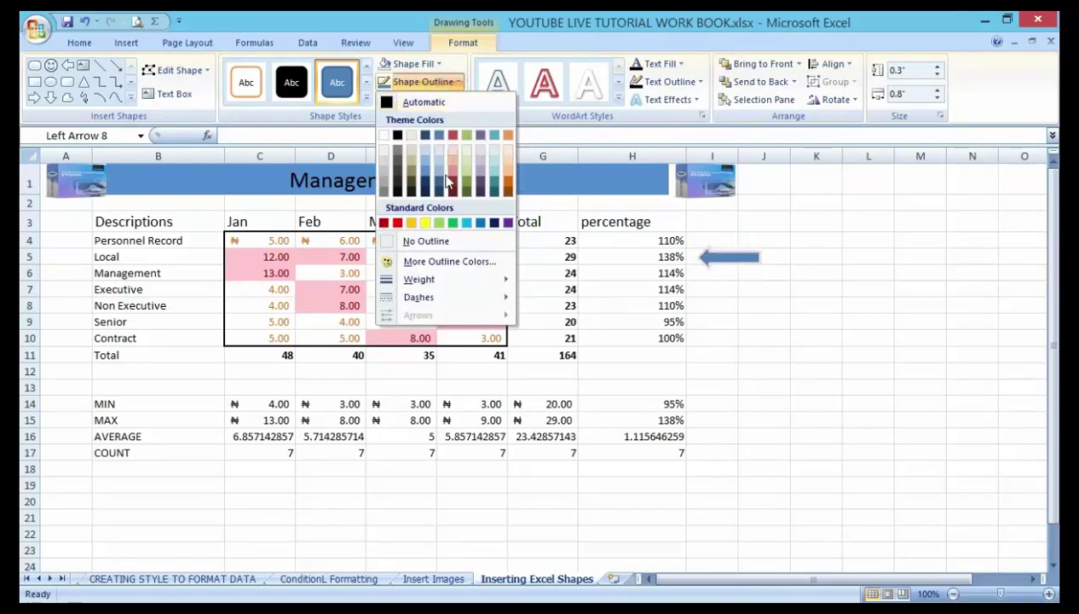
mouse_move(419, 279)
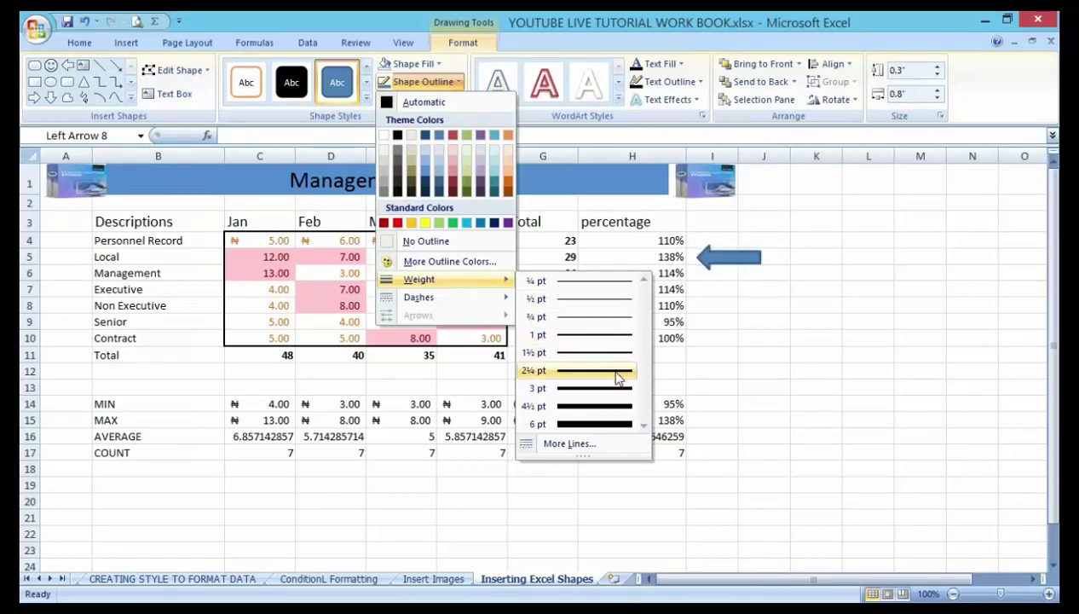
click(595, 391)
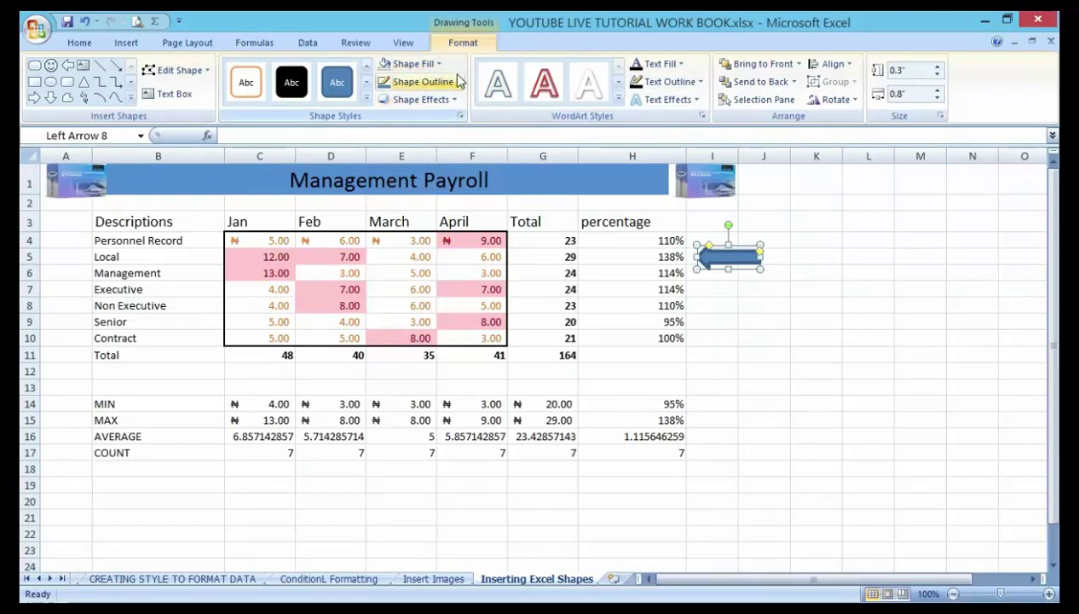
- Set the arrow outline to a custom reddish-brown (RGB 179/66/15) colour
click(460, 82)
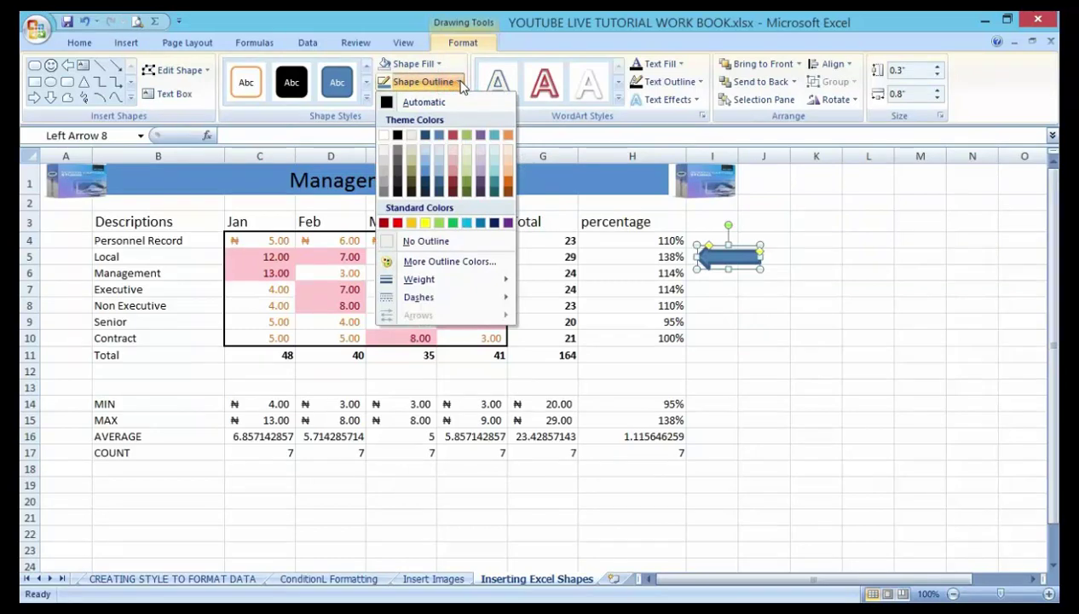
click(463, 264)
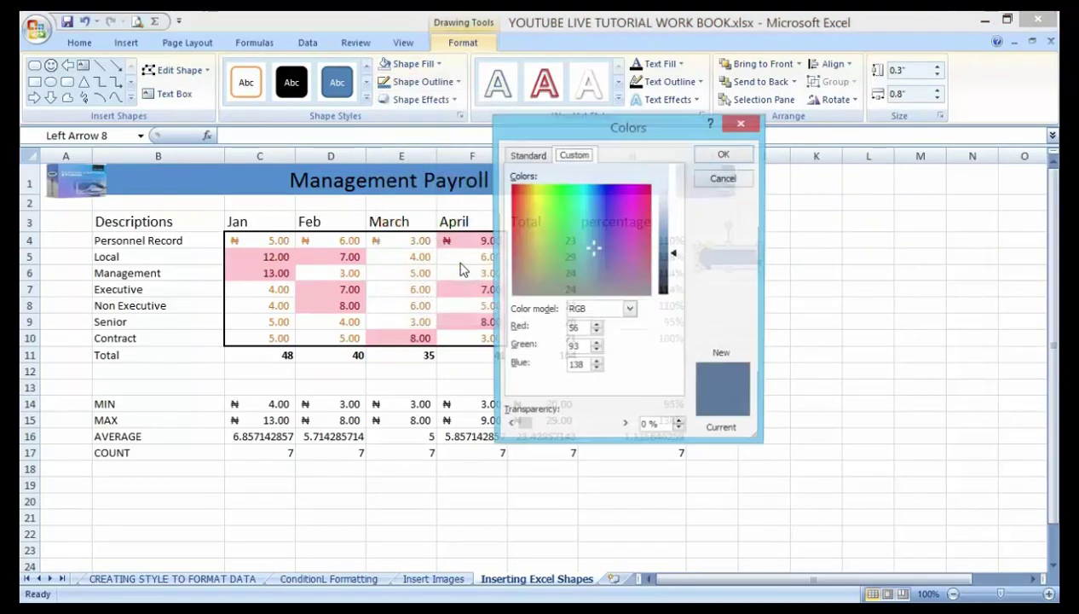
click(518, 201)
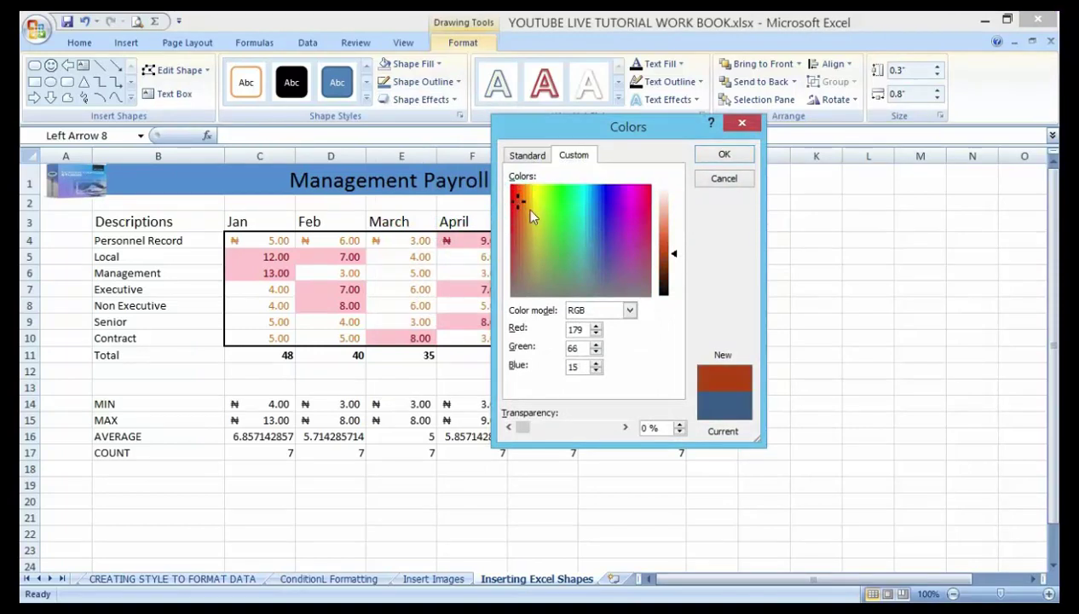
click(728, 153)
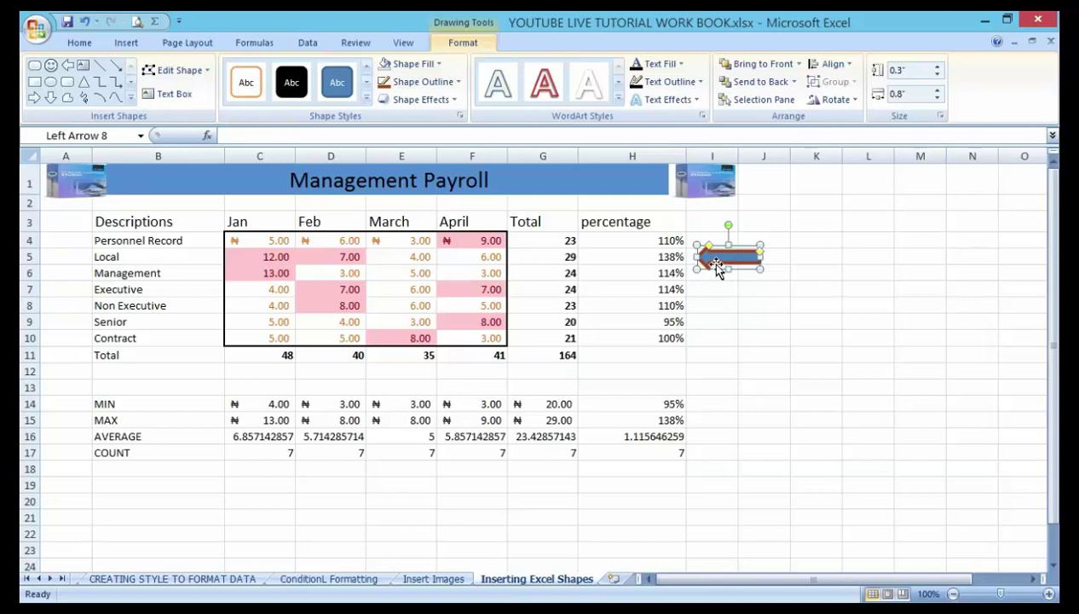
click(749, 316)
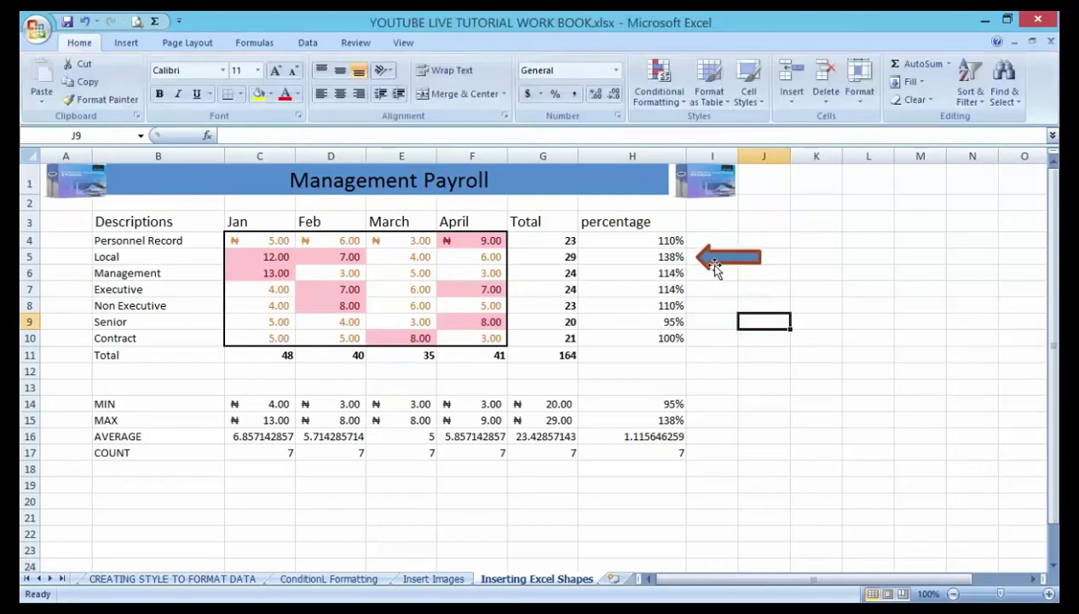
click(716, 259)
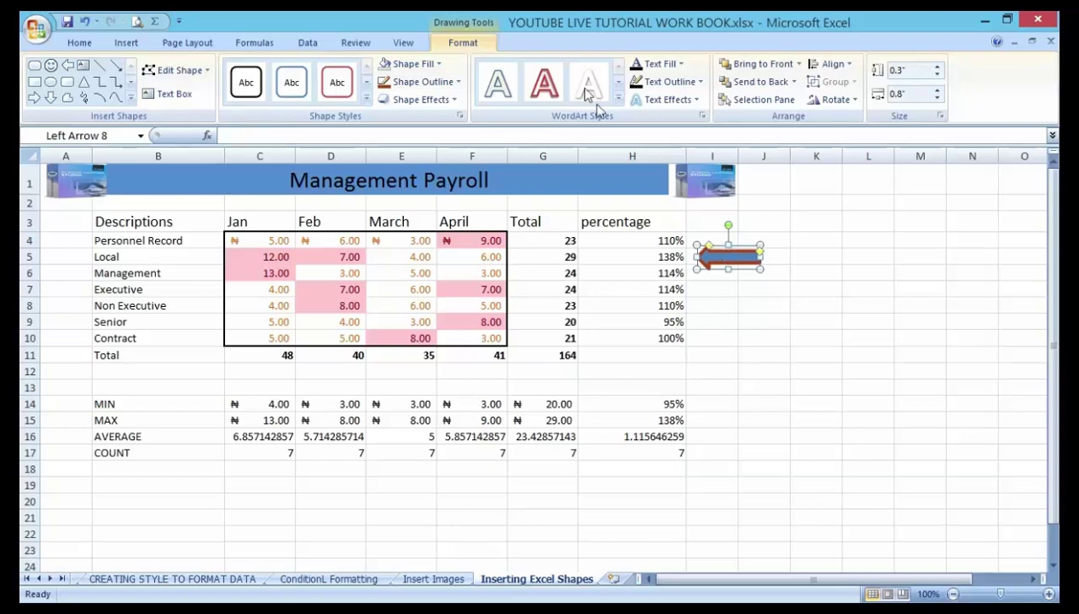
- Fill the left arrow with orange via Shape Fill, then deselect it
click(460, 45)
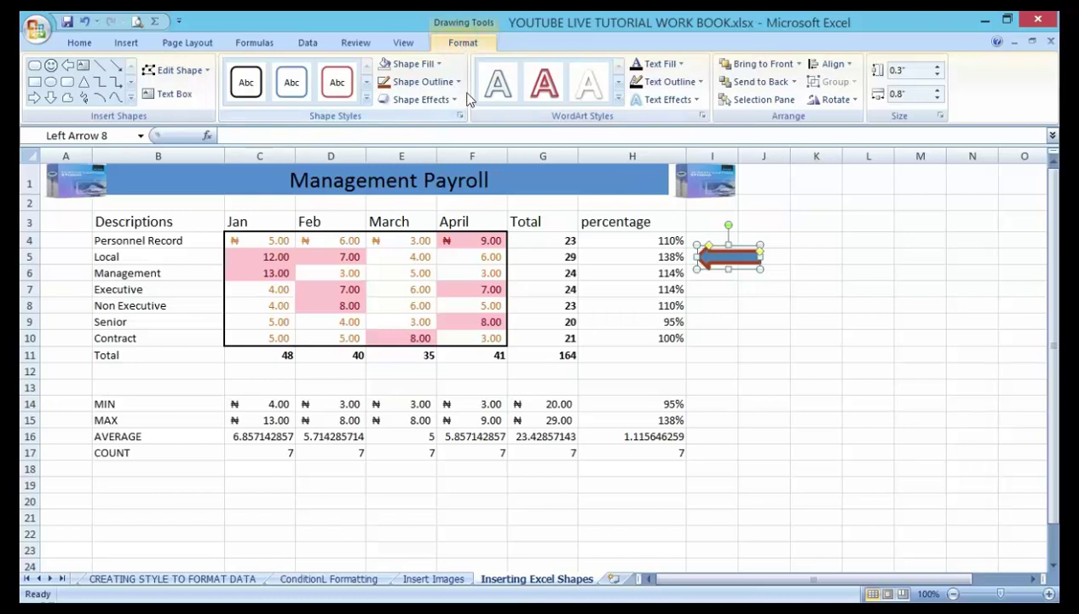
click(440, 64)
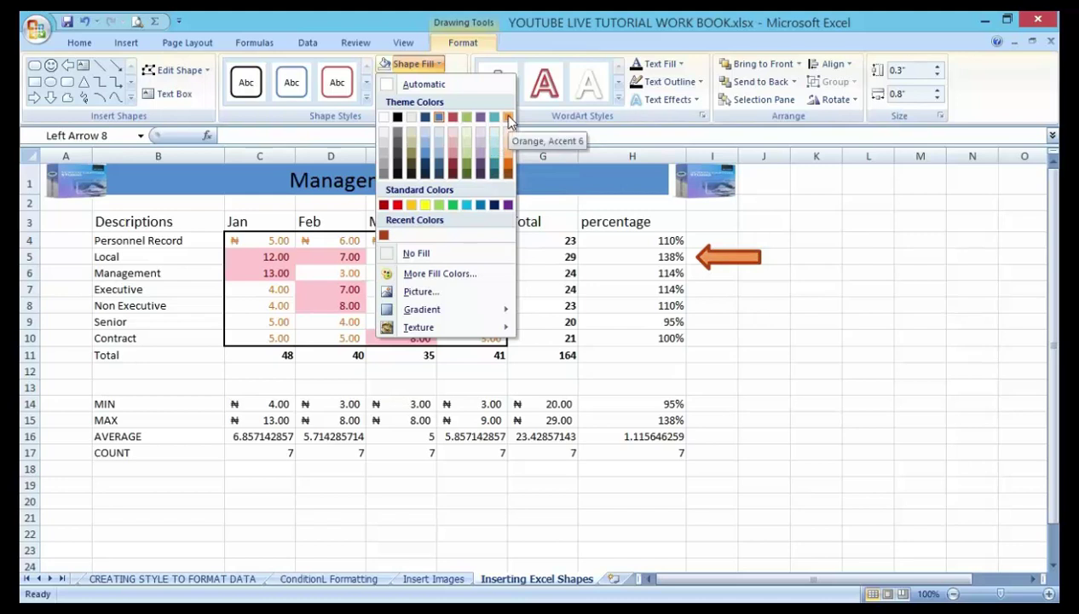
click(509, 116)
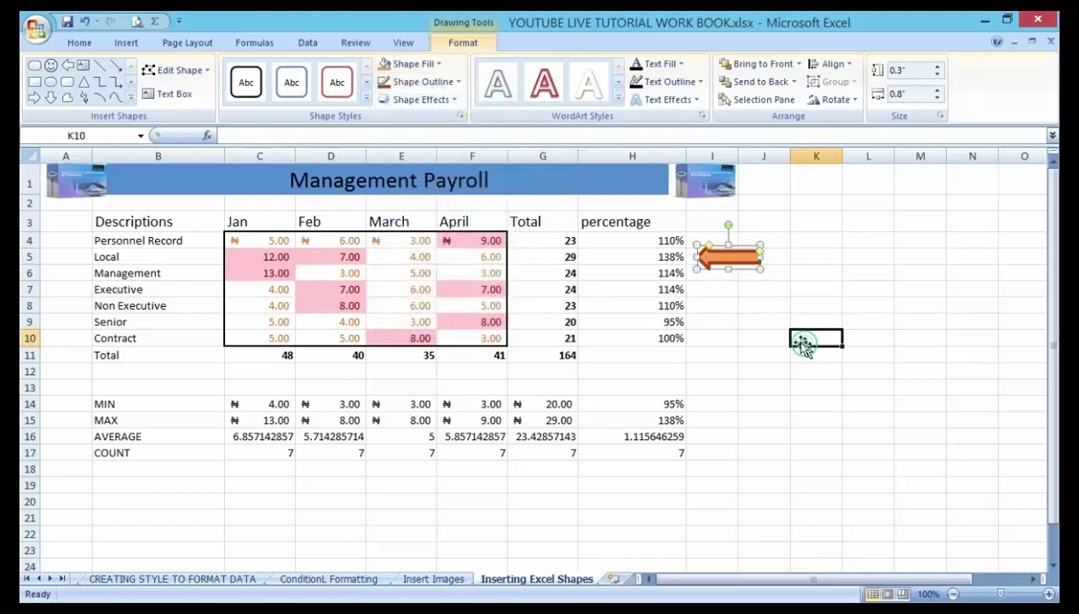
click(810, 338)
click(720, 258)
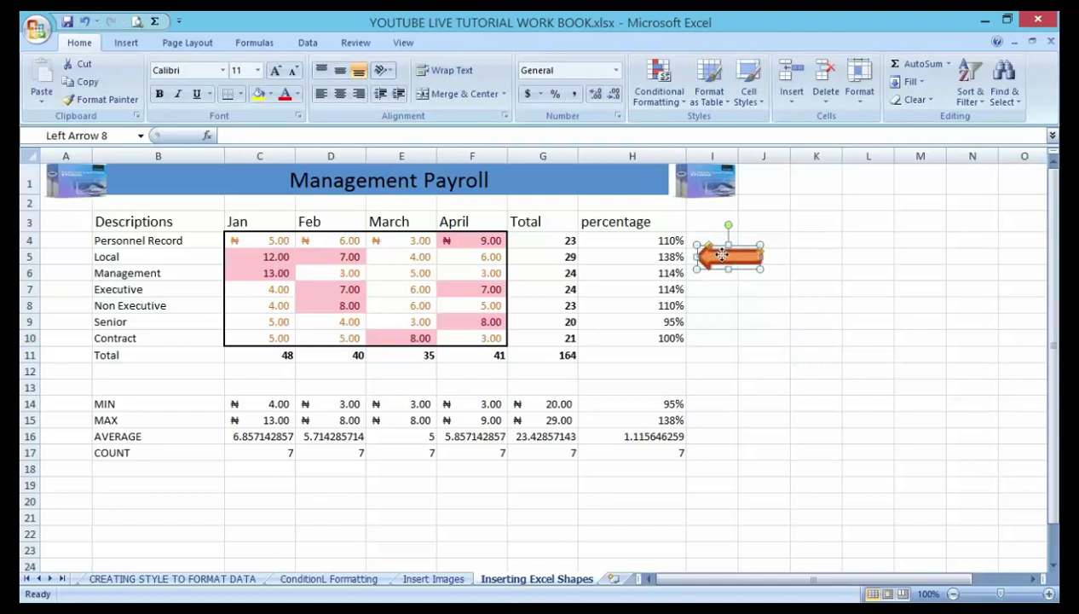
click(714, 304)
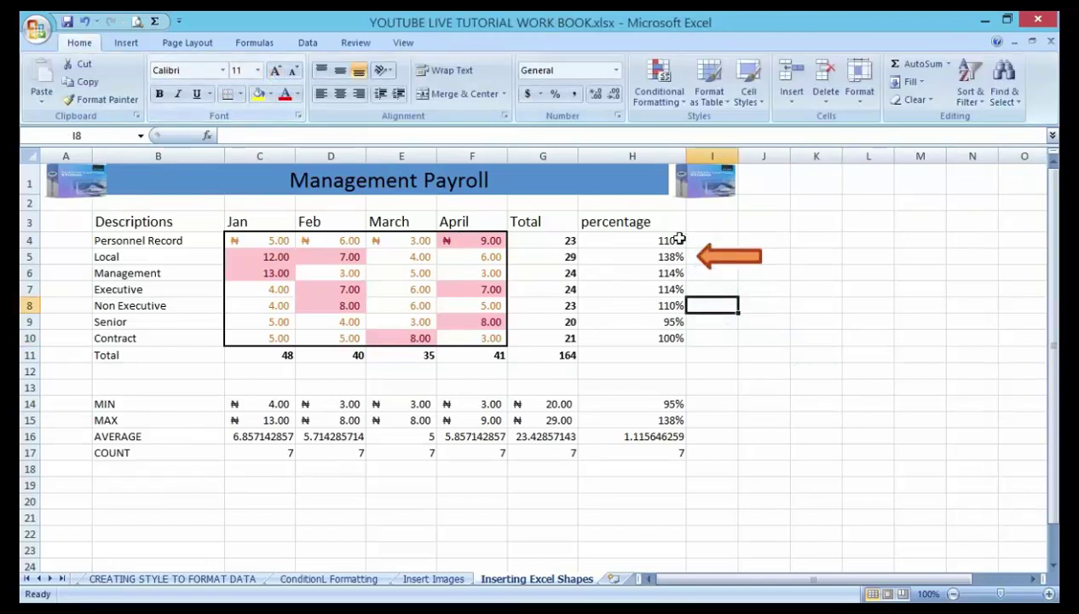
- Draw a Smiley Face shape near column I and move it just under the arrow
click(725, 258)
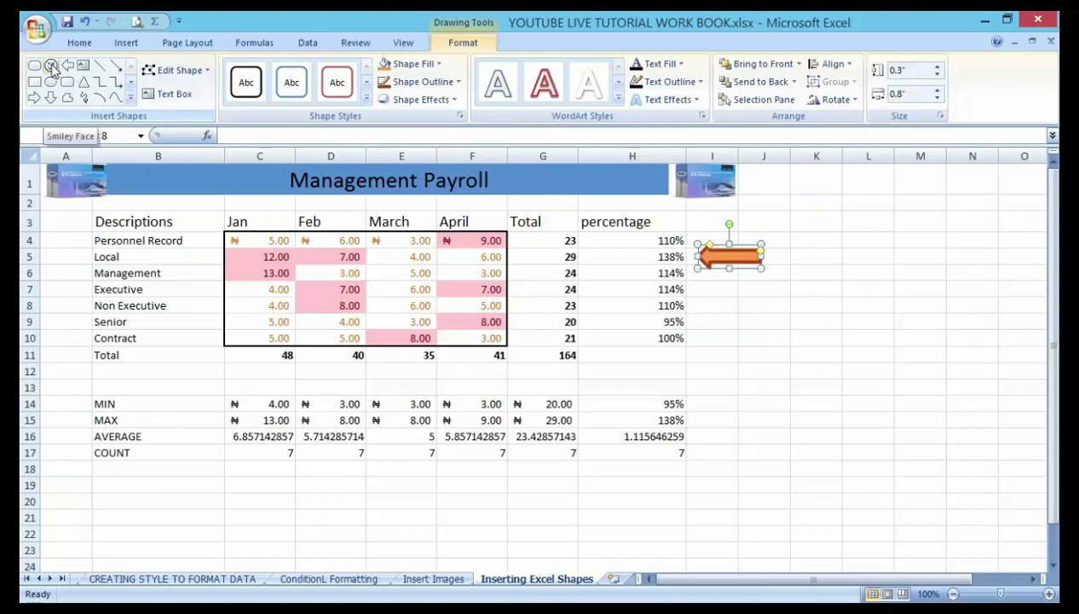
click(52, 66)
drag(718, 293, 772, 335)
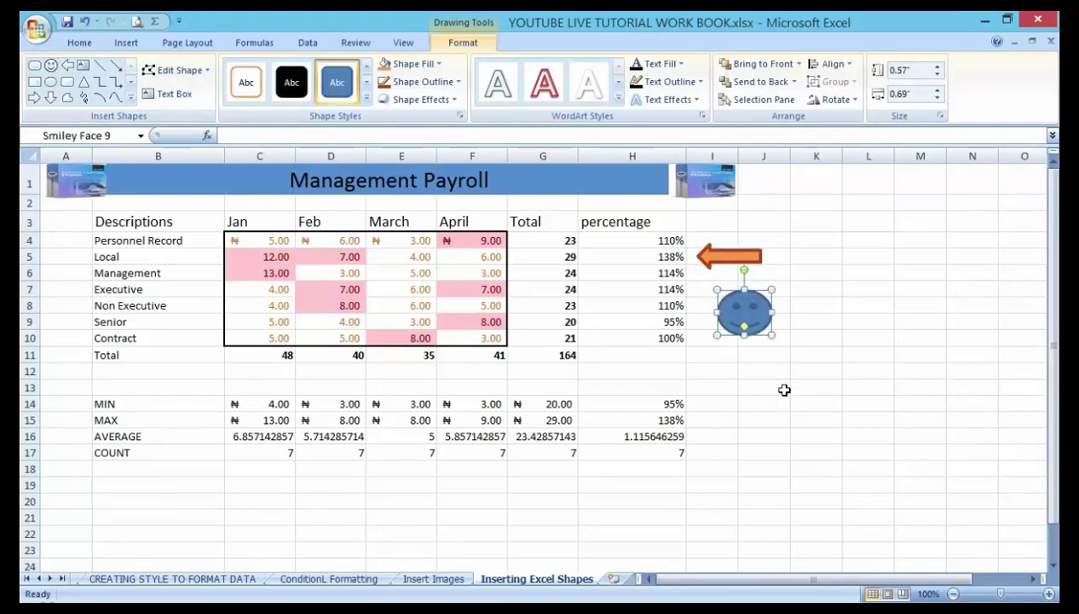
click(784, 389)
mouse_move(734, 309)
mouse_down()
mouse_move(738, 292)
mouse_move(726, 290)
mouse_move(740, 302)
mouse_up()
click(840, 391)
click(782, 336)
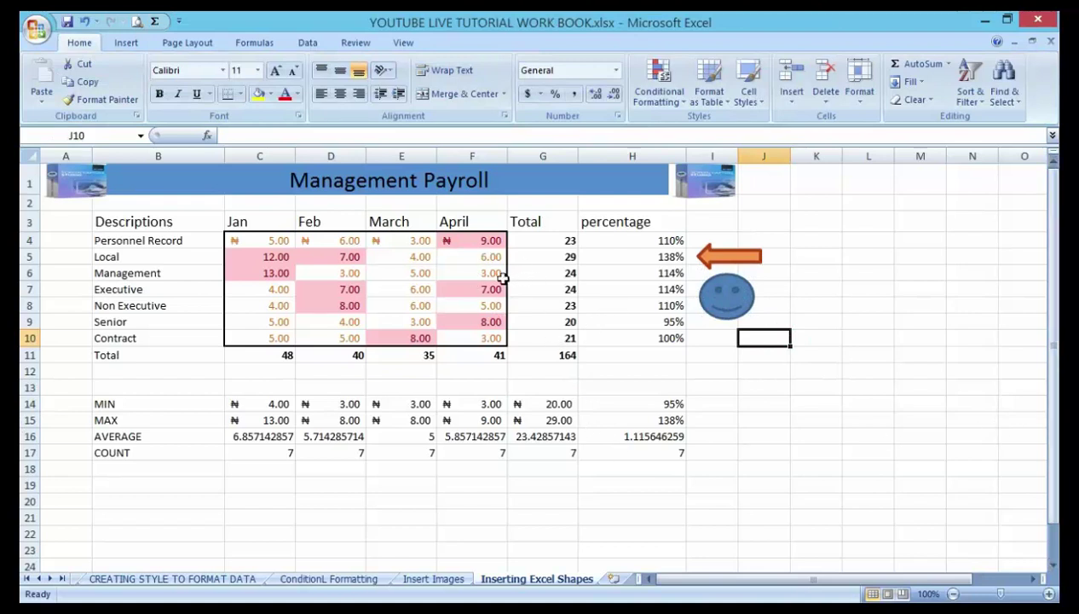
- Select F4:F10 and draw a Rounded Rectangle over the April values
drag(472, 236, 472, 335)
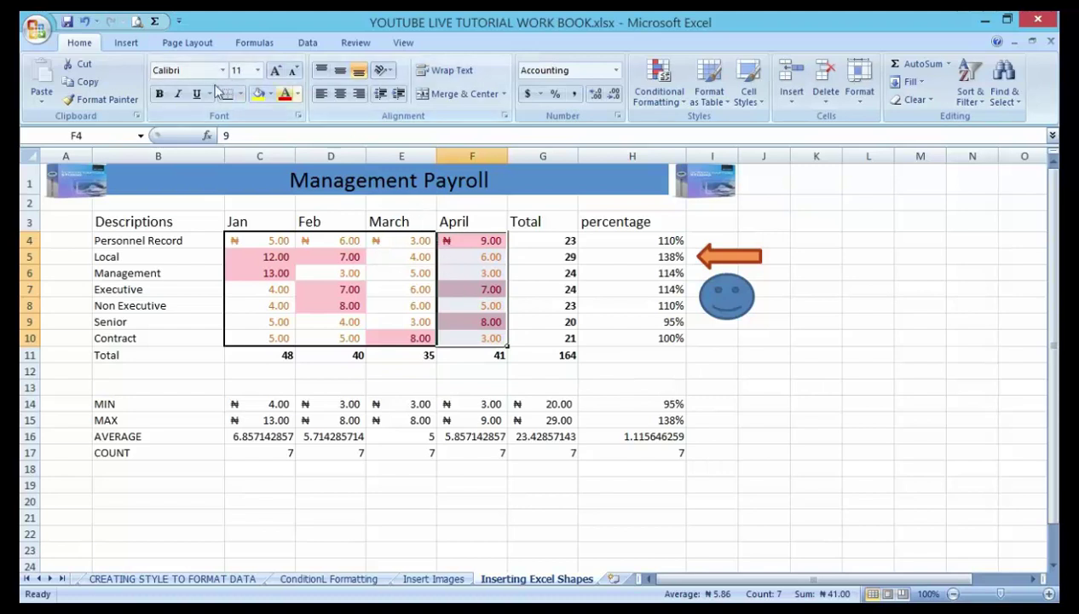
click(126, 42)
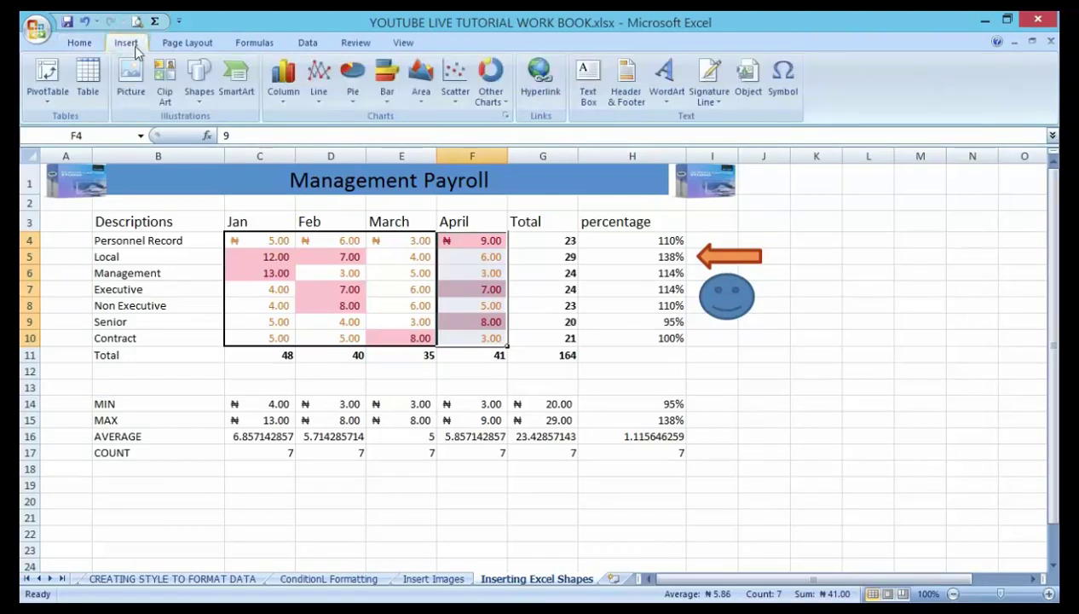
click(201, 79)
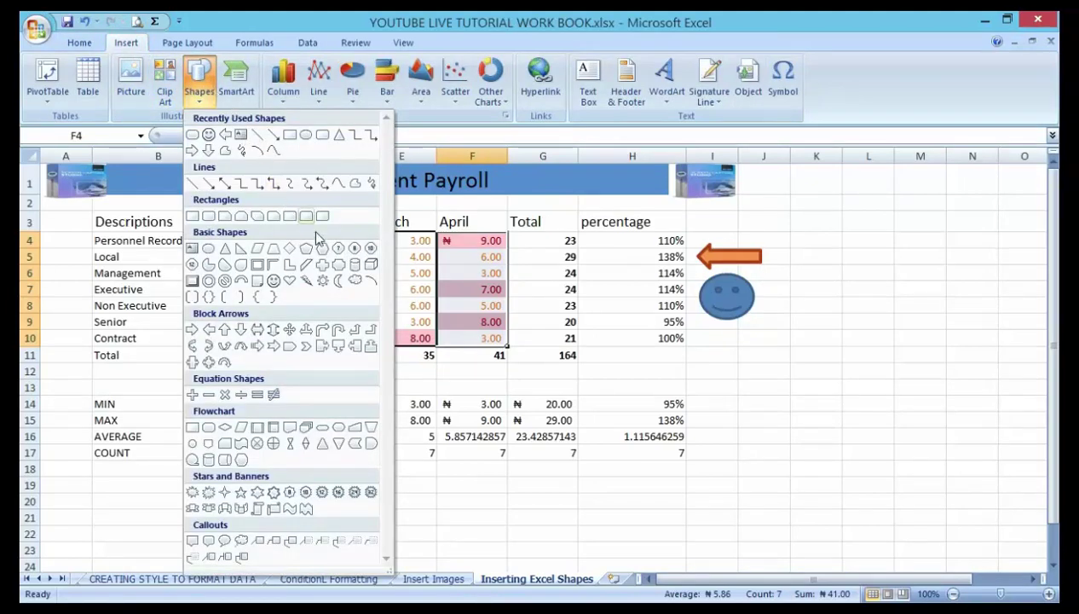
click(206, 216)
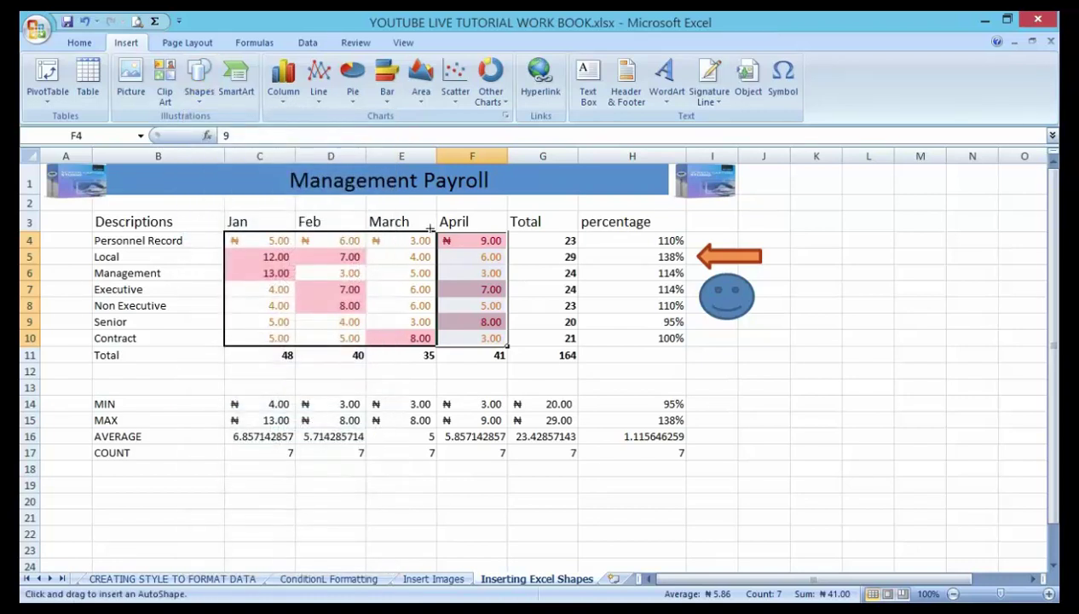
drag(439, 234, 515, 345)
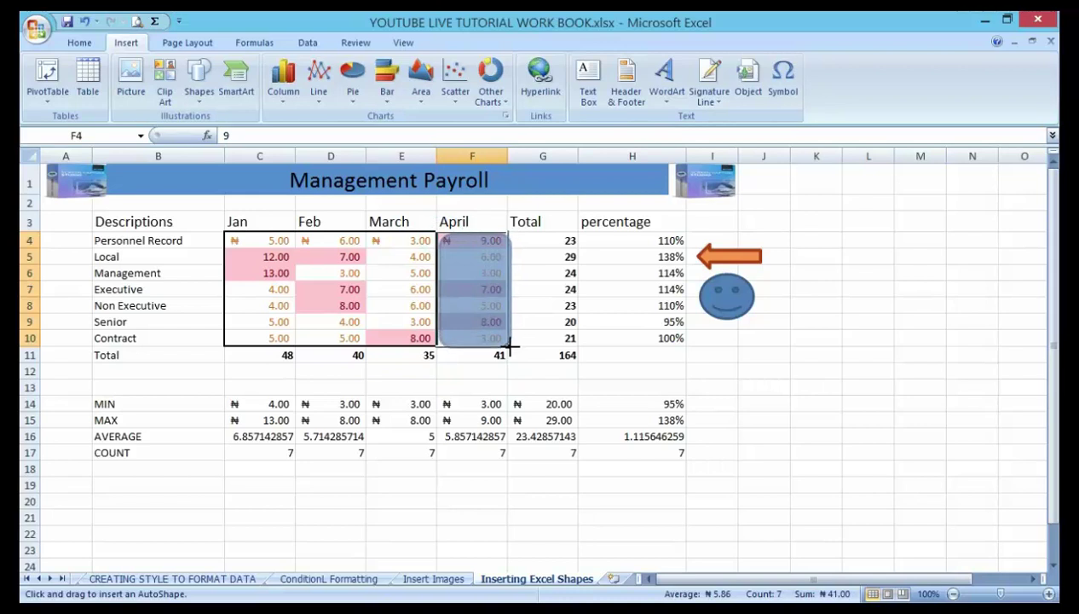
drag(515, 344, 508, 348)
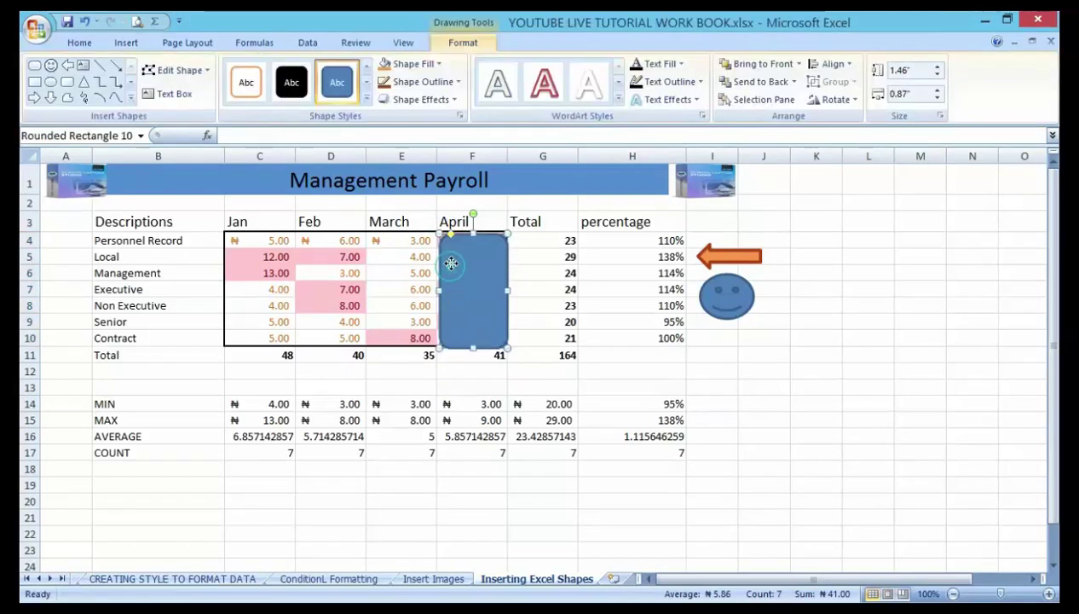
drag(450, 260, 445, 258)
- Set the rounded rectangle's Shape Fill to No Fill, then deselect it
click(461, 287)
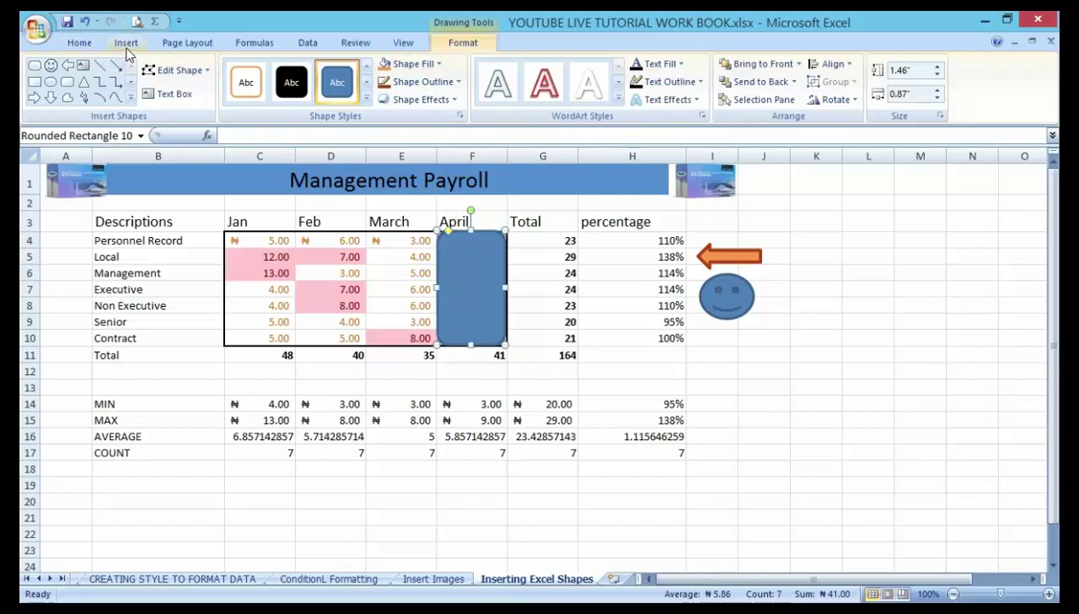
click(439, 65)
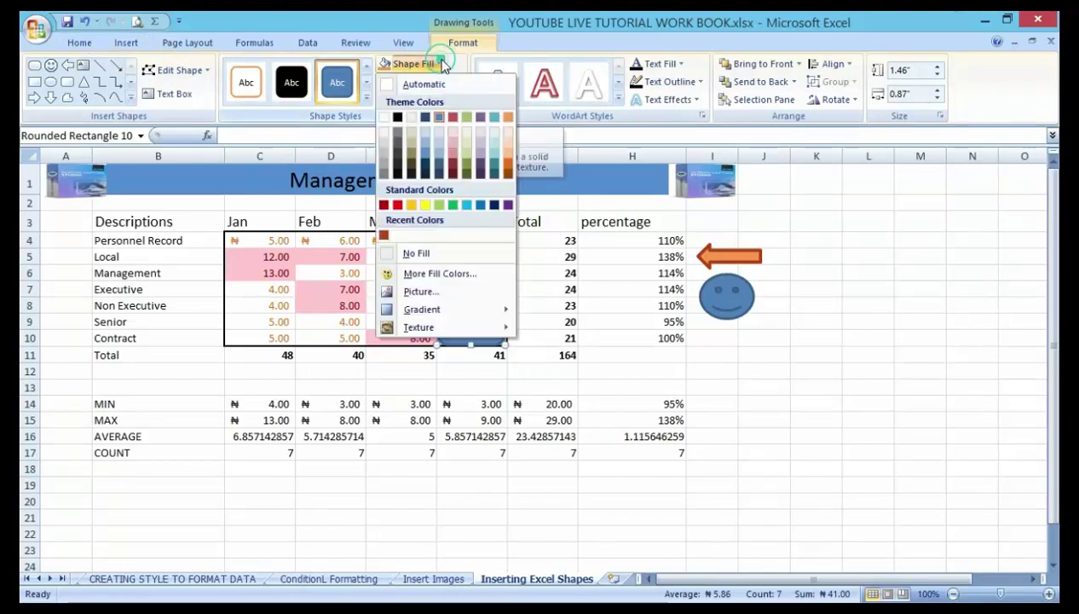
click(417, 253)
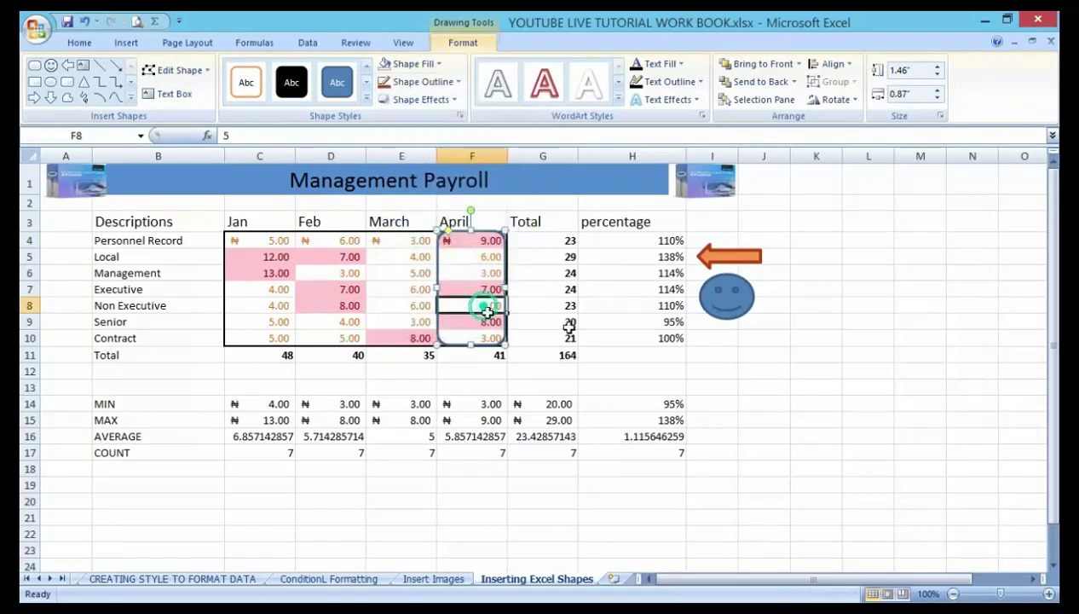
click(480, 303)
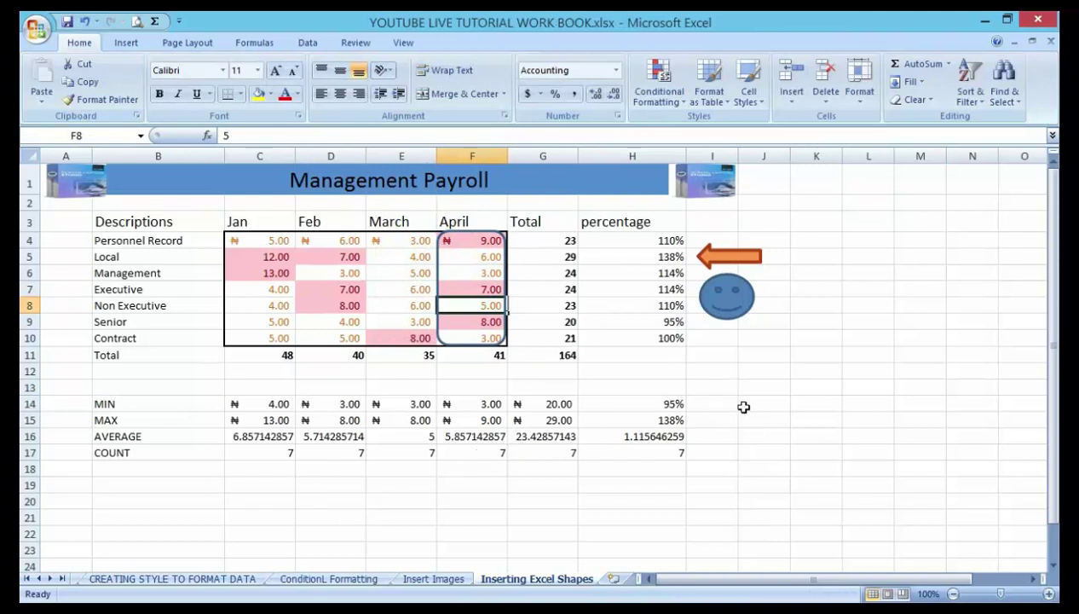
click(761, 450)
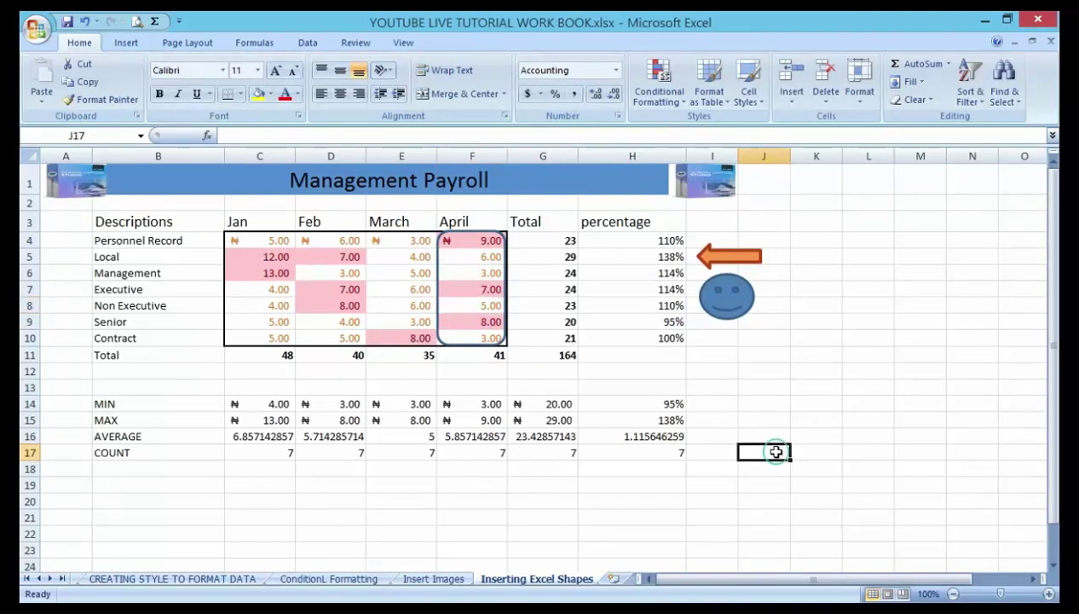